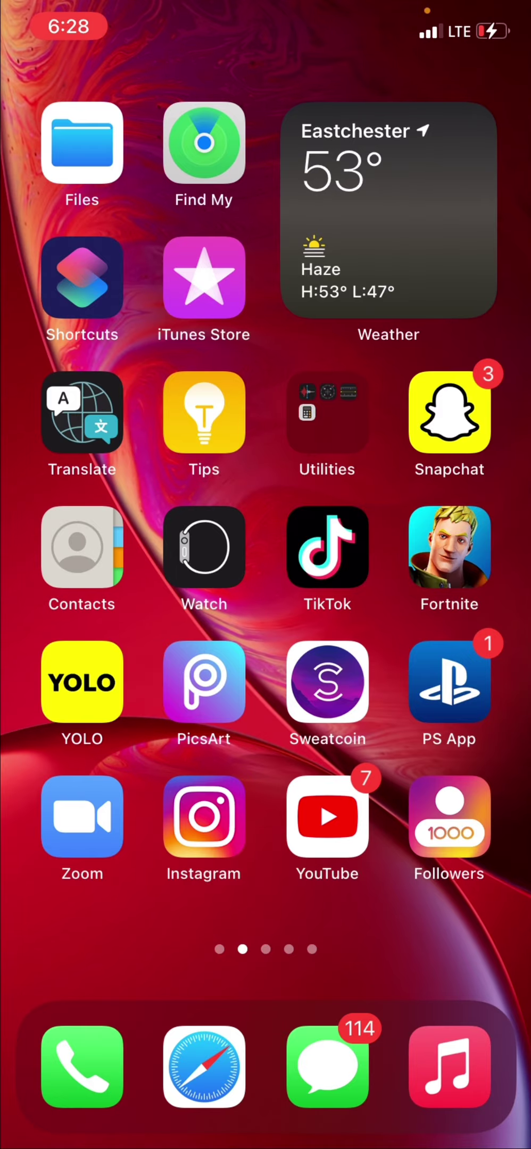
Remove the installed Fortnite app from the first home screen page
scroll(266, 543, "right", 5)
scroll(266, 543, "left", 5)
scroll(266, 543, "right", 5)
scroll(266, 542, "left", 5)
left_click(449, 547)
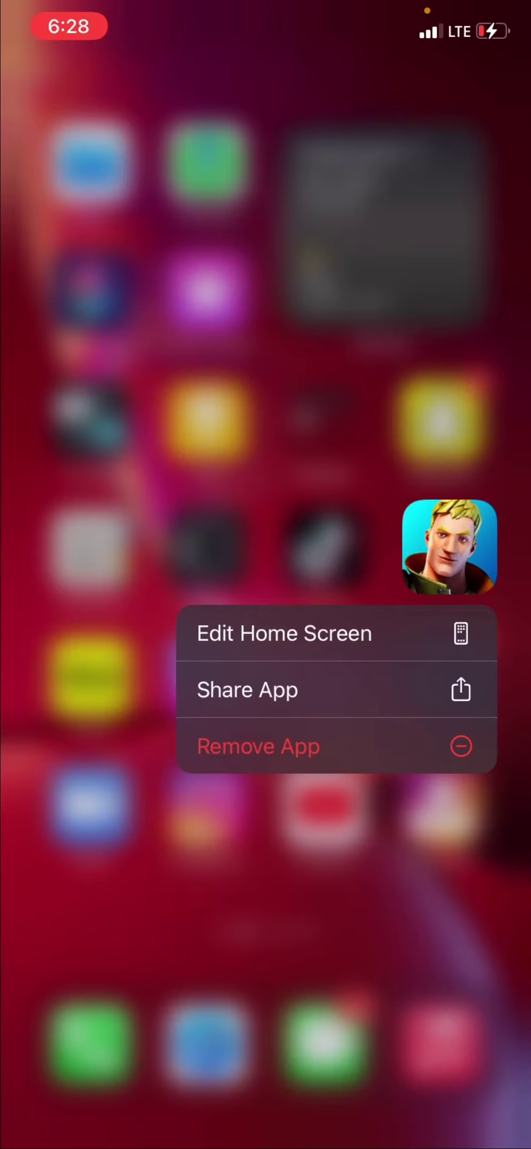
left_click(259, 746)
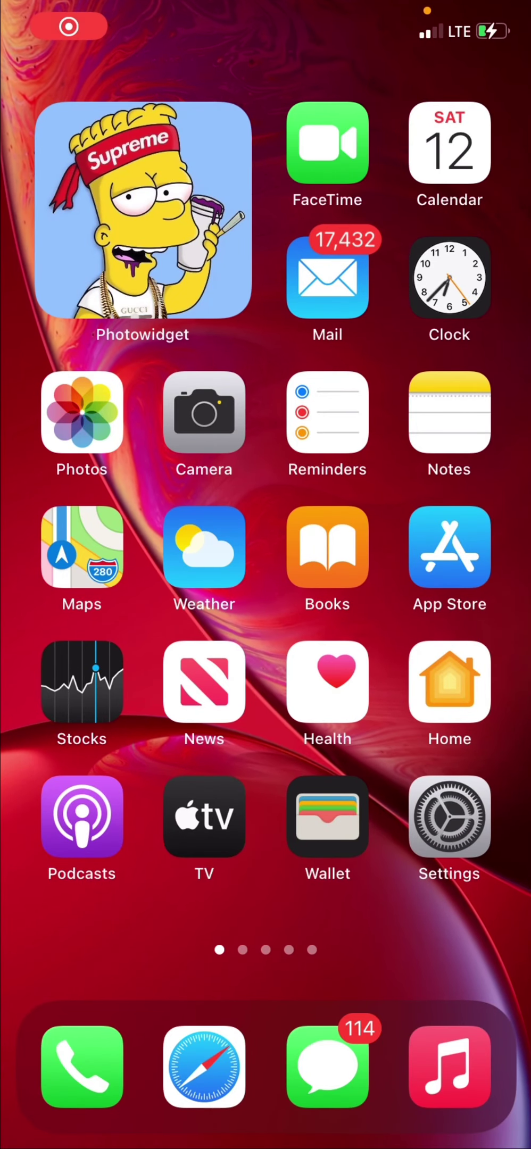
Add the epicgames.com Fortnite page to the Home Screen as an Epic Games web shortcut
mouse_move(80, 532)
left_mouse_down()
mouse_move(452, 532)
mouse_move(80, 532)
left_mouse_up()
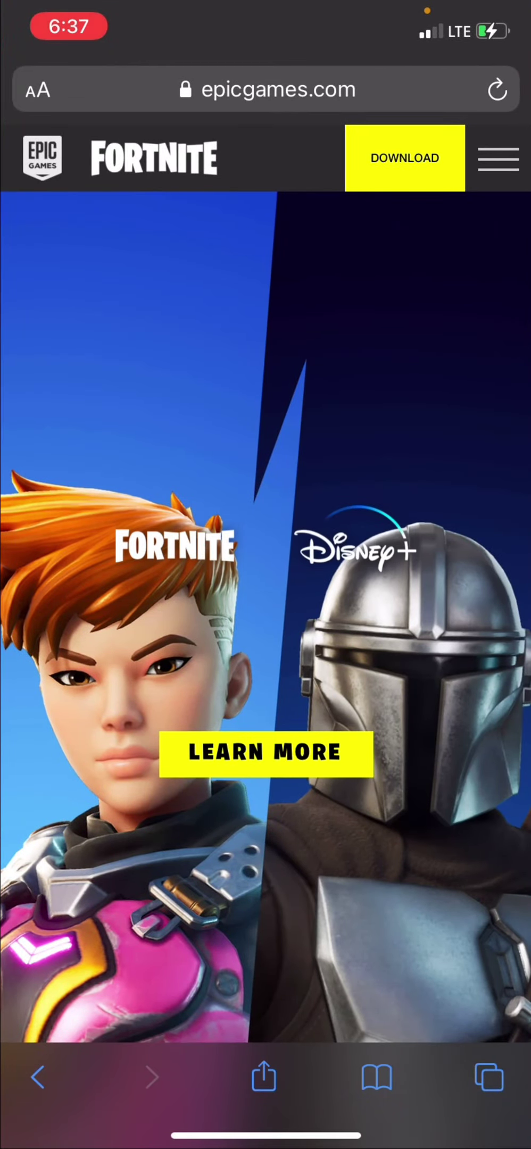
left_click(264, 1077)
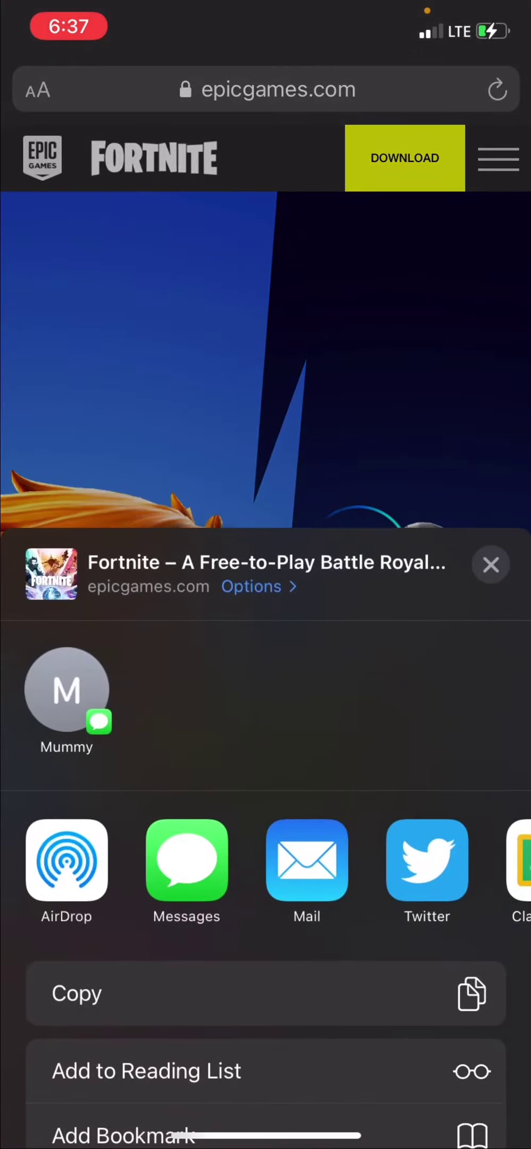
left_click(491, 564)
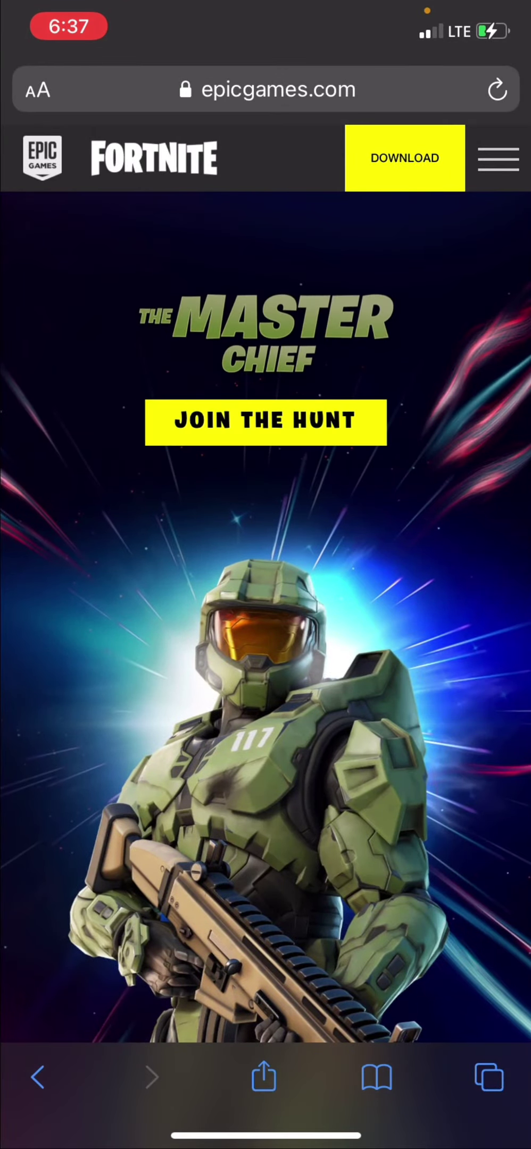
left_click(263, 1077)
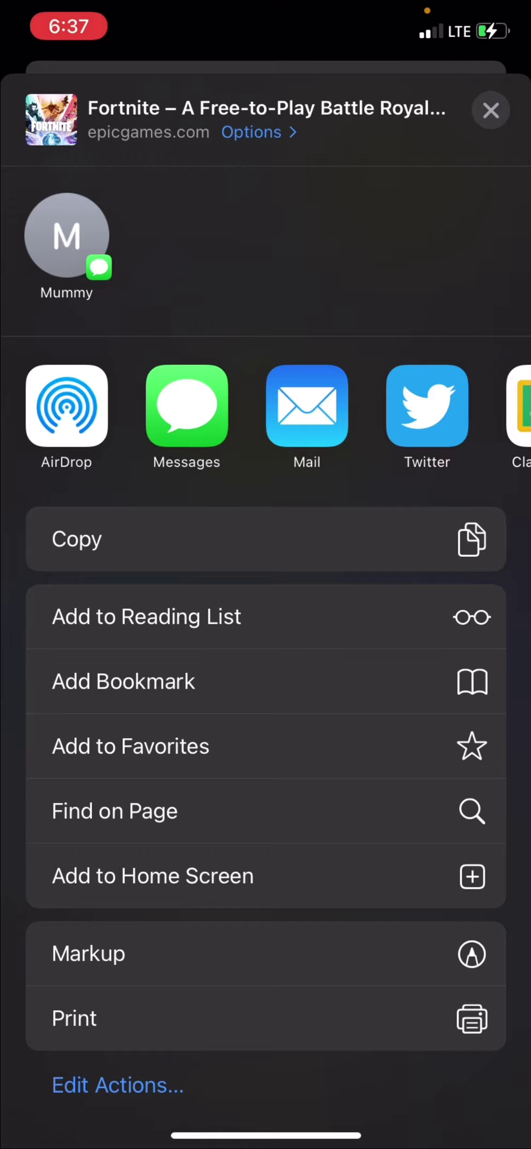
left_click(153, 876)
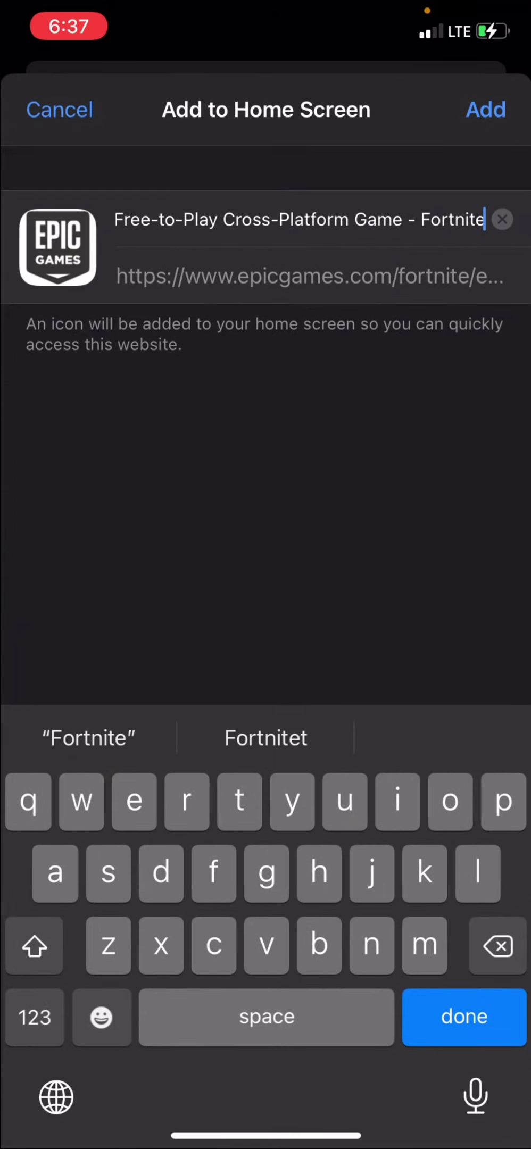
left_click(485, 110)
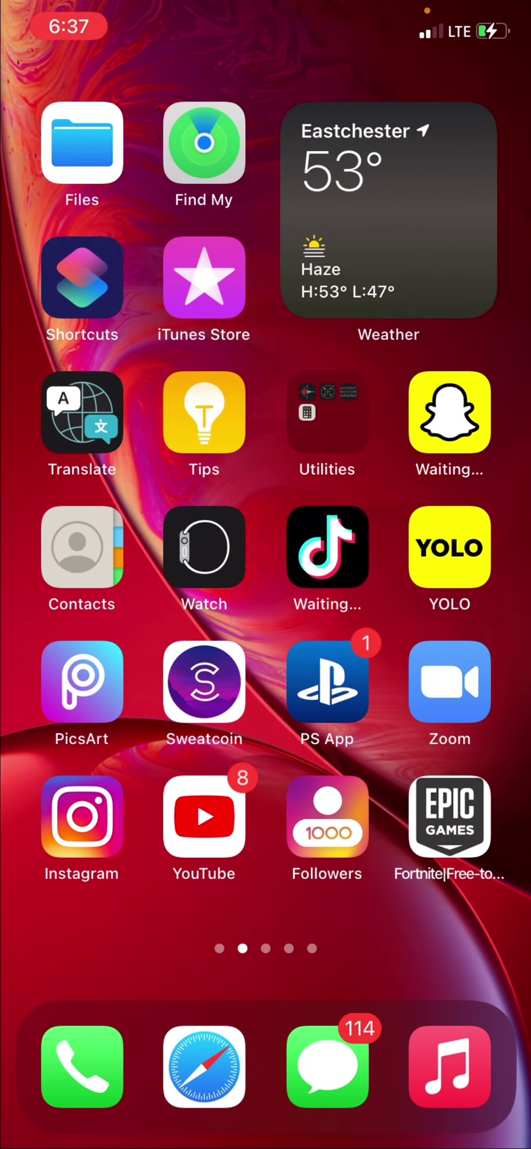
Launch the new Epic Games Fortnite shortcut to reach the Locker with Harley Quinn equipped
left_click(449, 817)
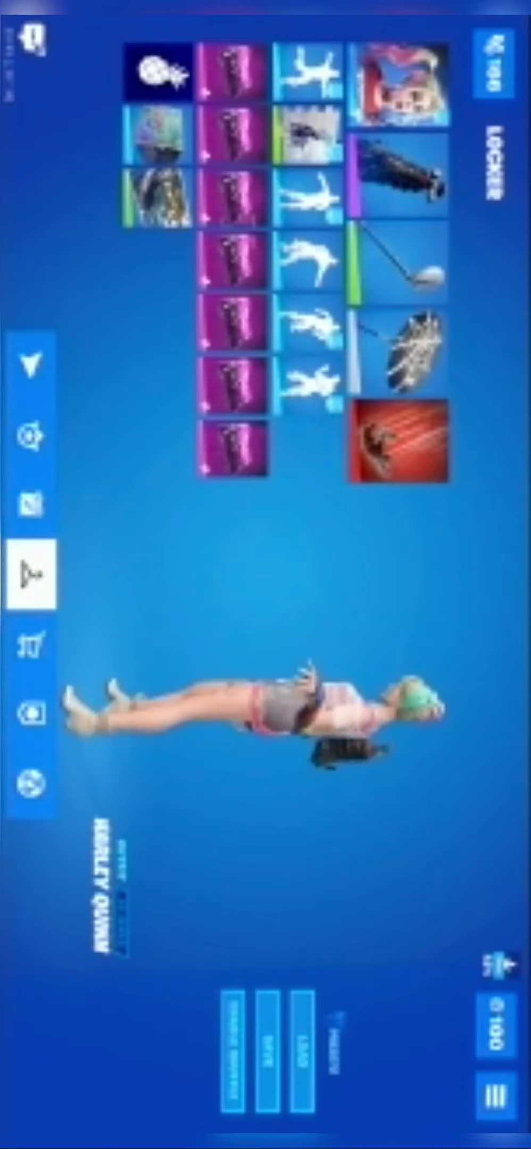
Open the outfit selection screen showing Harley Quinn's details
left_click(399, 85)
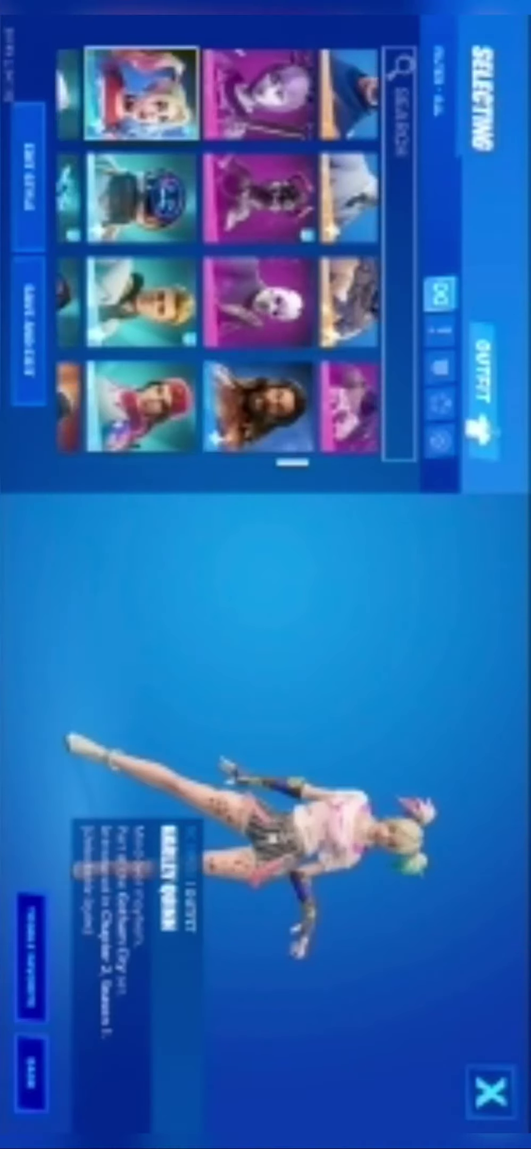